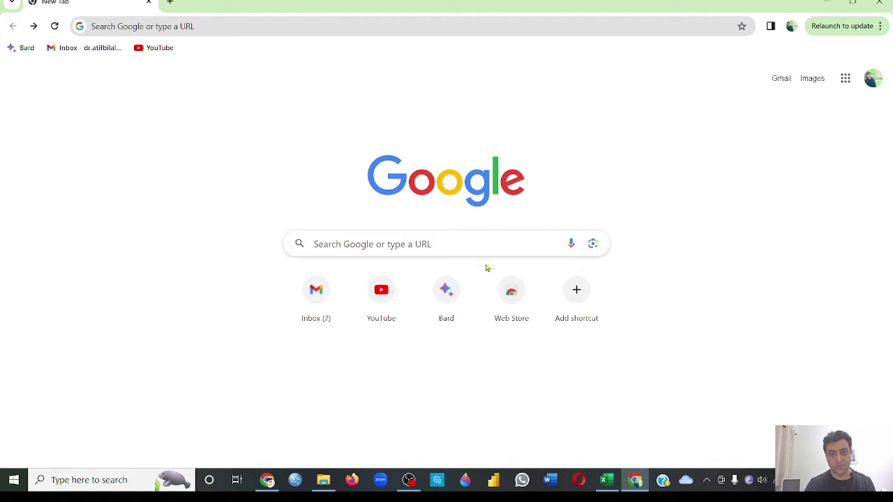
# - Search Google for 'process macro download hayes' and open the PROCESS macro result from processmacro.org
pyautogui.click(433, 243)
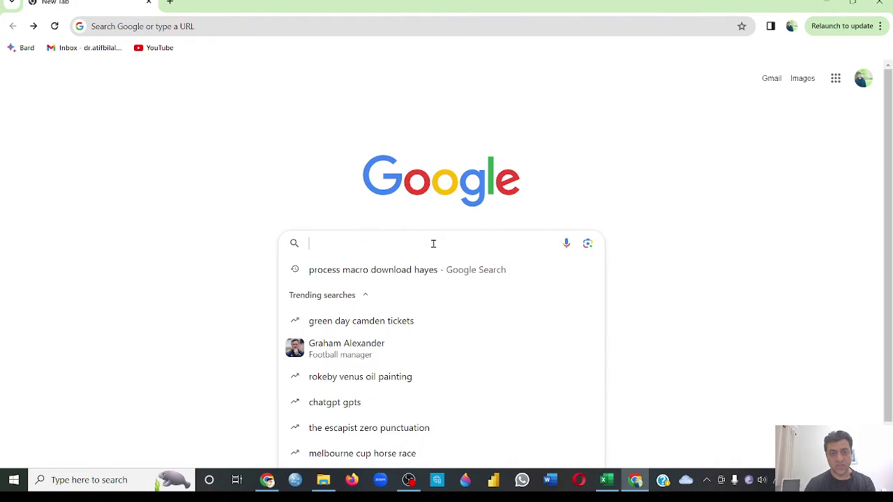
pyautogui.write('Proce')
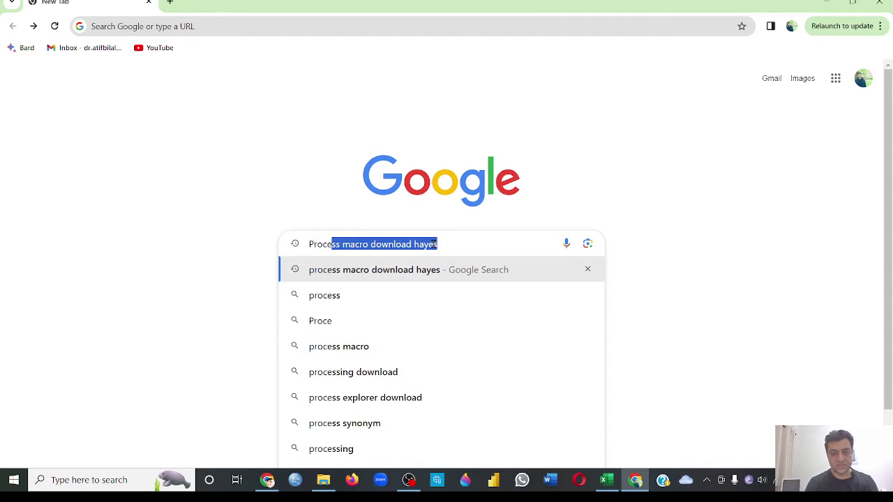
pyautogui.press('Right')
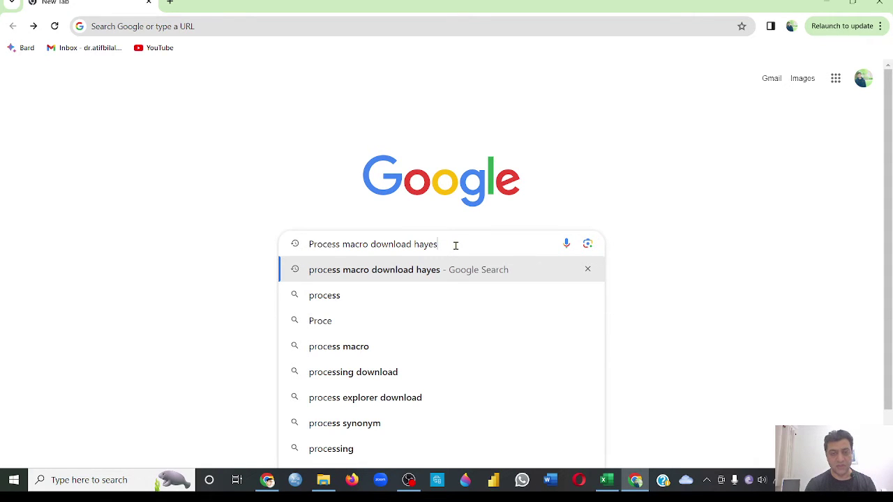
pyautogui.press('Return')
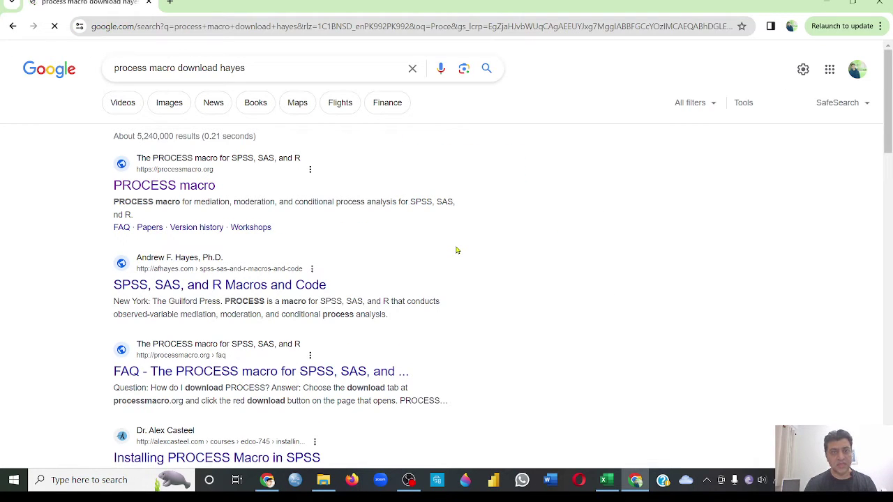
pyautogui.click(204, 190)
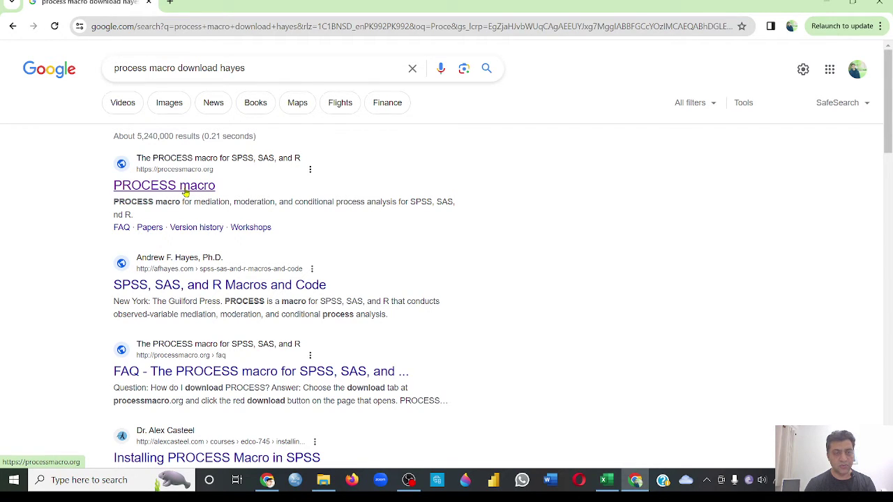
# - Open processmacro.org and go to its Download page through the site menu
pyautogui.click(186, 193)
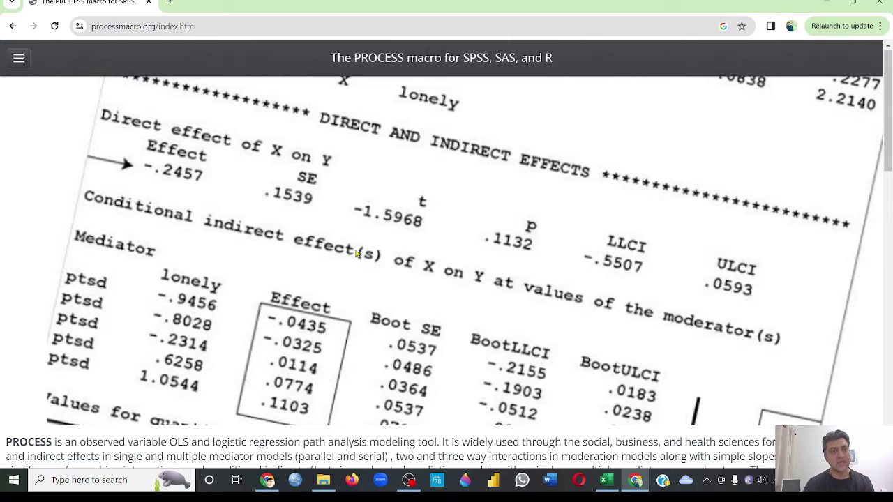
pyautogui.click(19, 58)
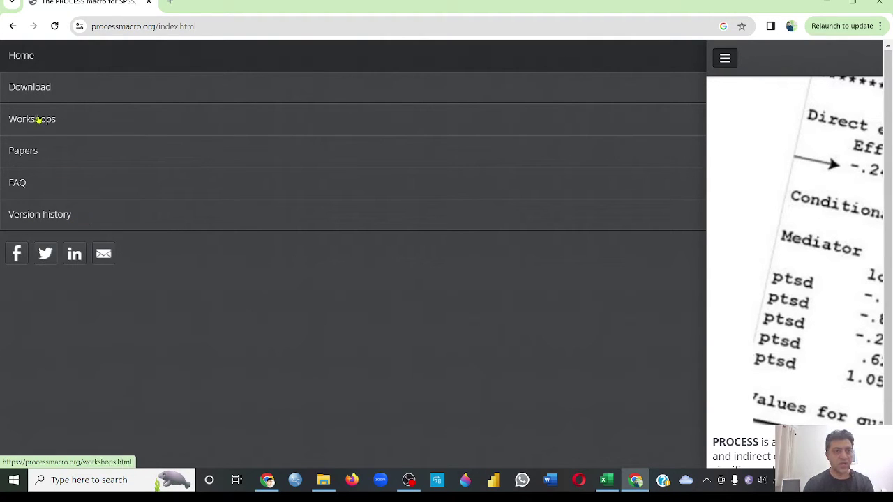
pyautogui.click(38, 91)
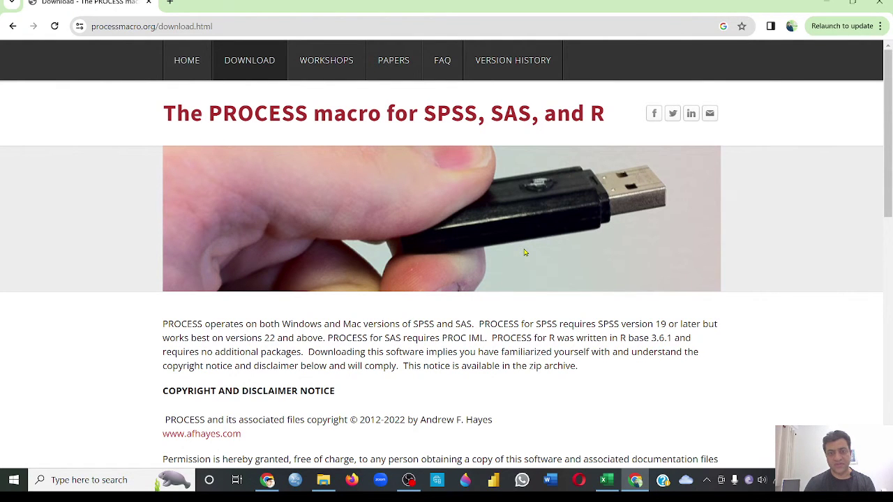
# - Follow the 'Download from the Resource Hub at CCRAM' link at the bottom of the Download page
pyautogui.scroll(-6, 526, 252)
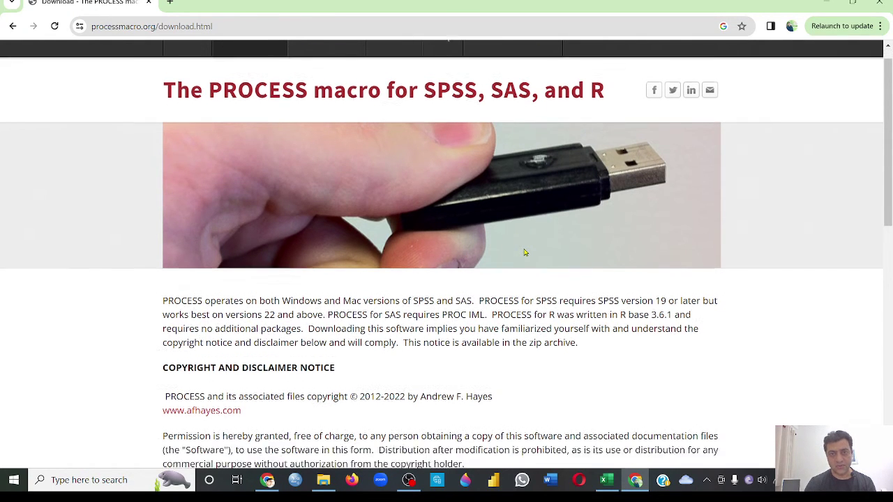
pyautogui.scroll(-3, 525, 252)
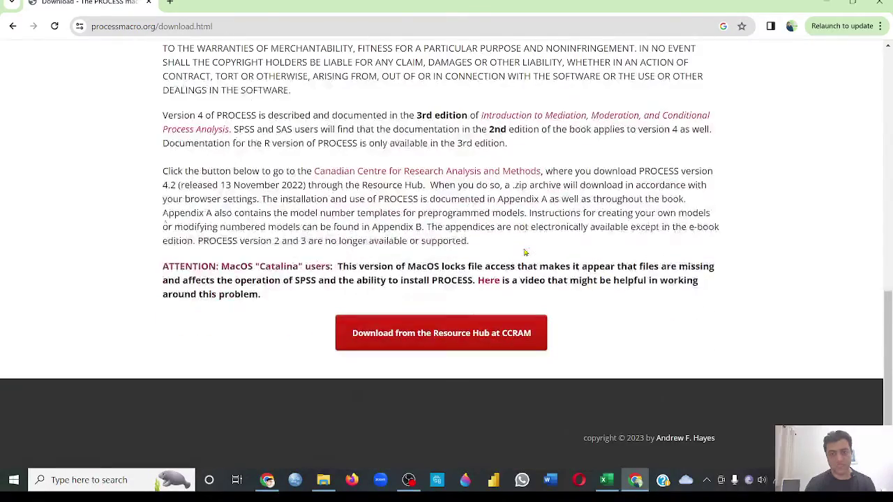
pyautogui.click(490, 339)
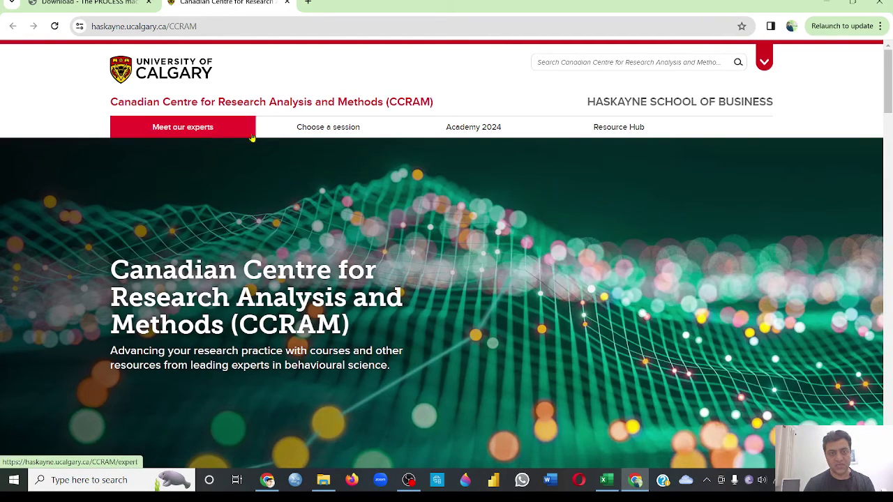
# - Open CCRAM's Resource Hub and scroll down to the PROCESS macro v4.3 download entry
pyautogui.click(638, 135)
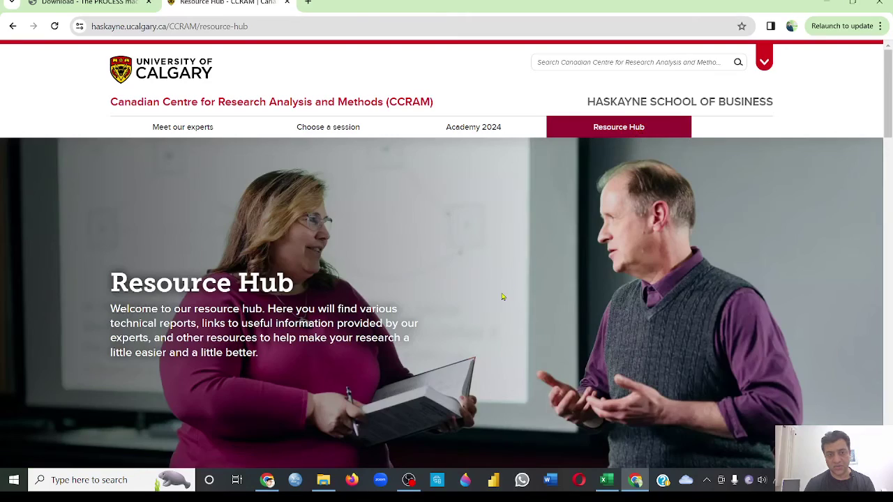
pyautogui.scroll(-5, 502, 297)
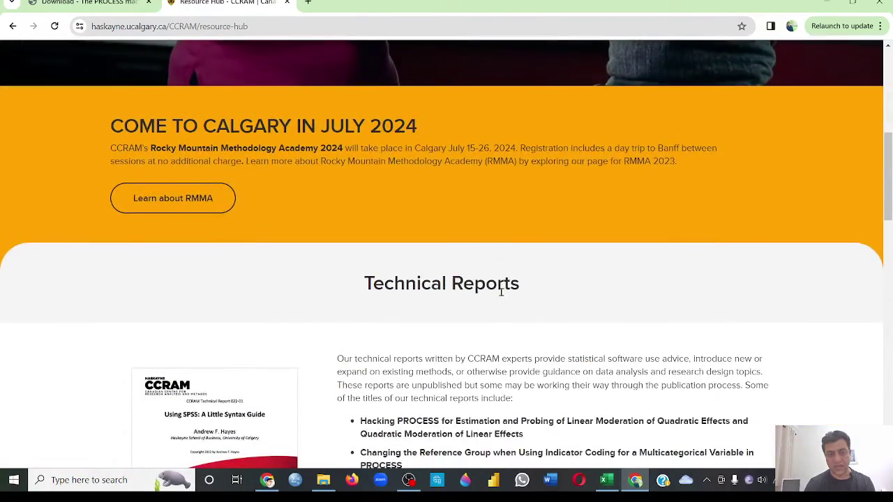
pyautogui.scroll(-4, 500, 293)
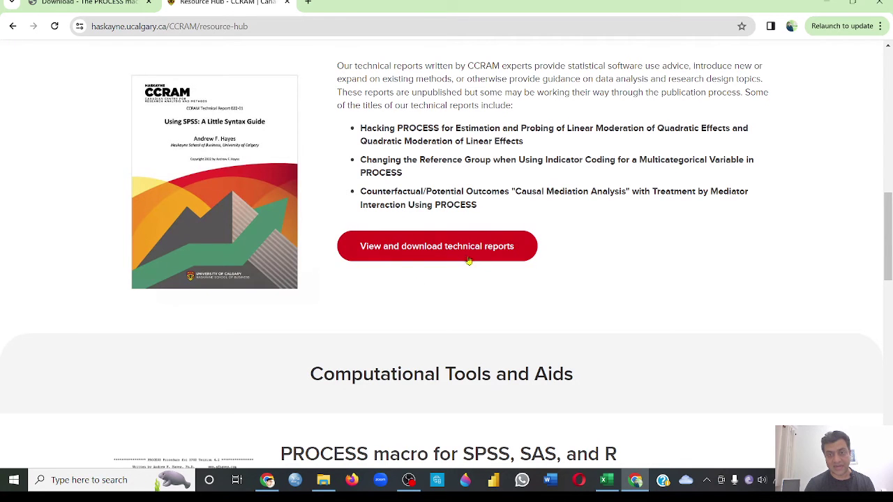
pyautogui.scroll(-3, 502, 307)
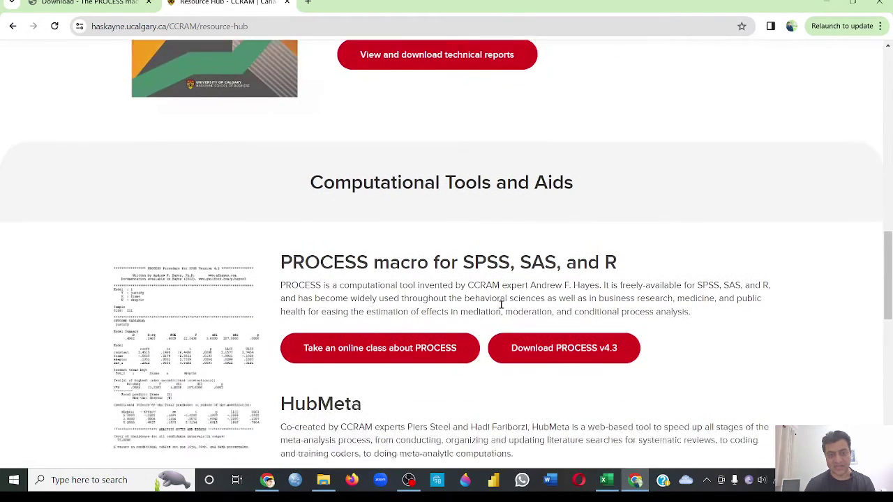
pyautogui.scroll(-1, 476, 356)
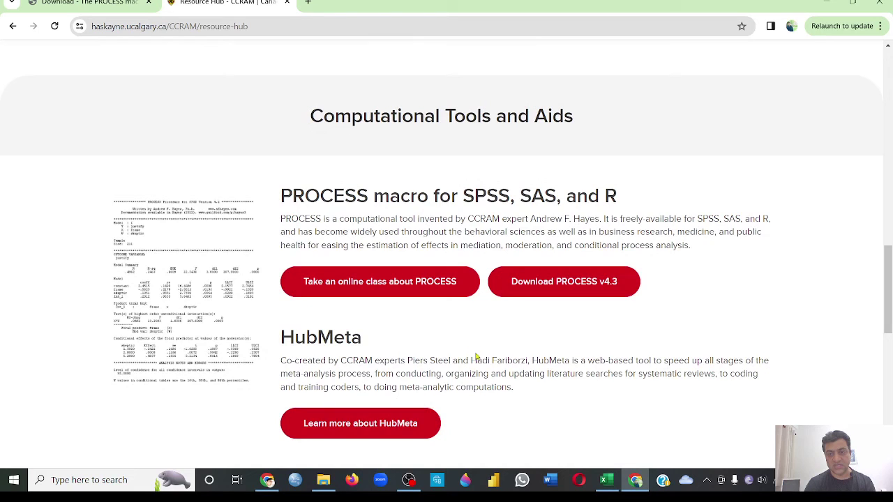
pyautogui.scroll(-1, 556, 295)
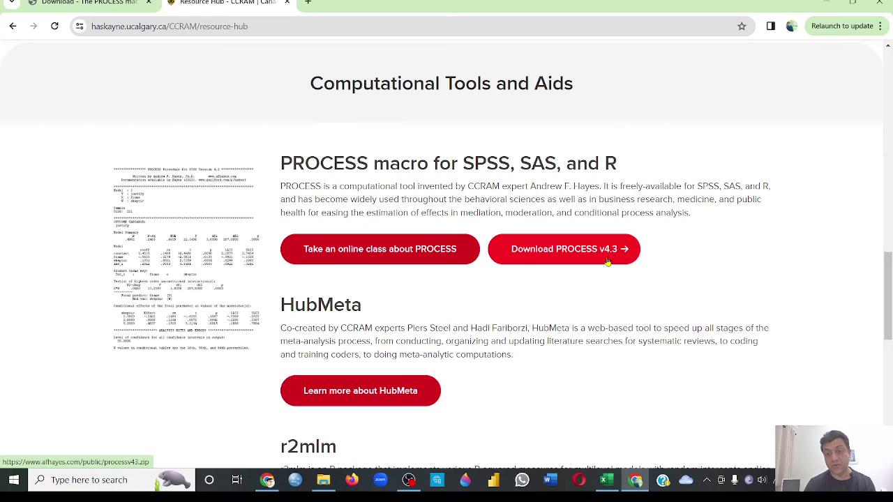
# - Save the PROCESS v4.3 zip download to the Desktop
pyautogui.scroll(-1, 607, 262)
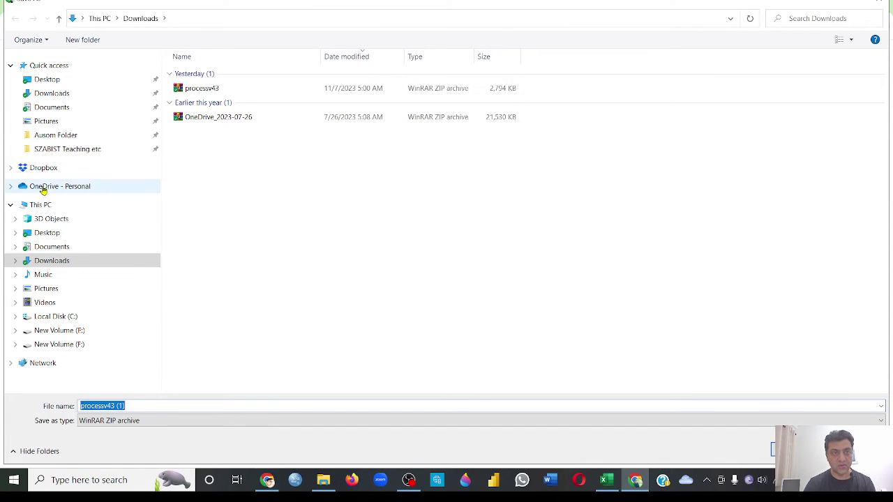
pyautogui.click(42, 80)
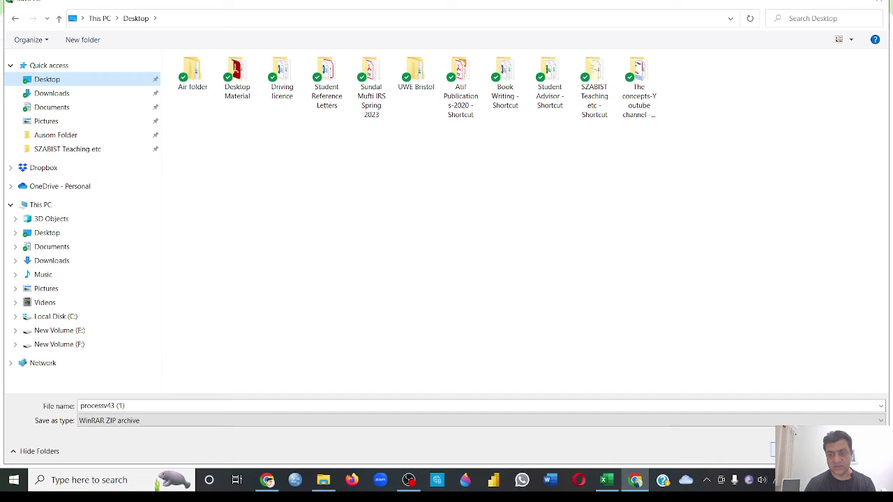
pyautogui.click(774, 450)
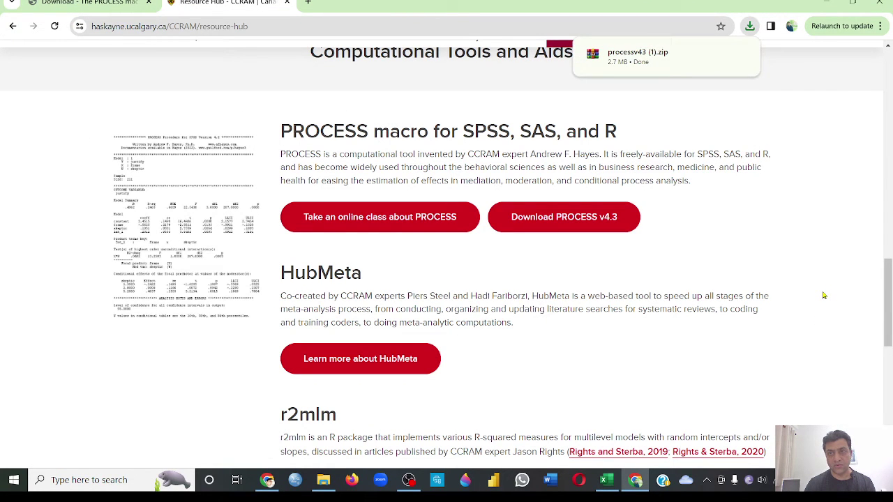
# - Minimize Chrome and drag the downloaded zip to the middle of the desktop
pyautogui.moveTo(616, 55)
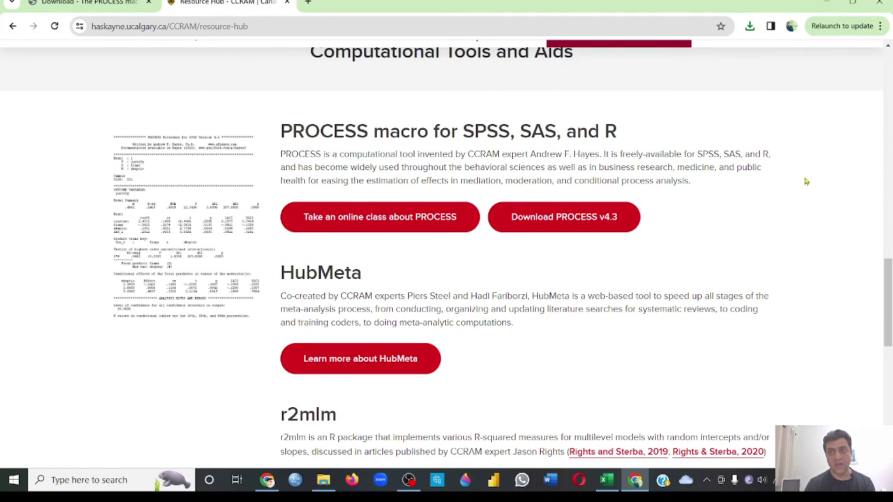
pyautogui.click(826, 3)
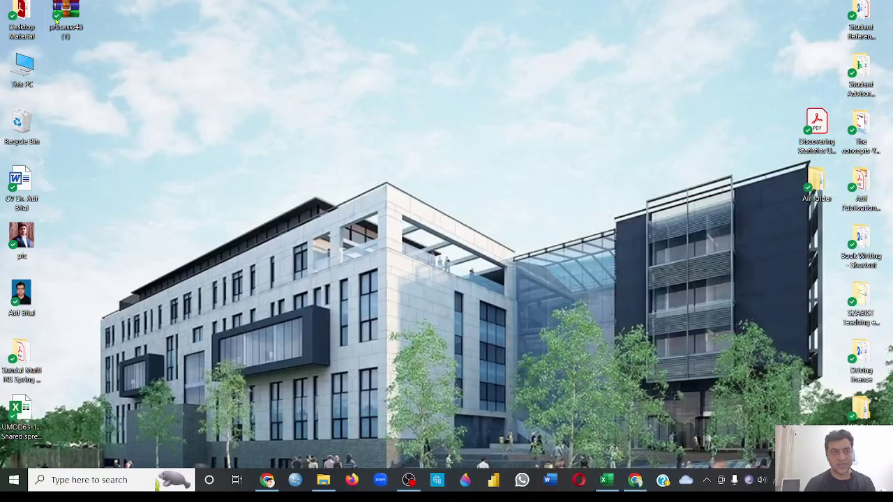
pyautogui.moveTo(71, 15); pyautogui.dragTo(374, 114)
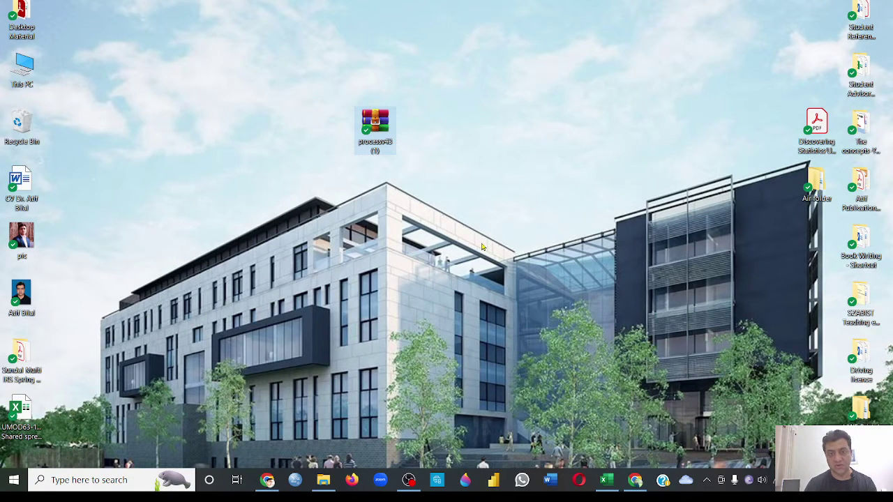
# - Create a desktop folder named New folder and move the processv43 zip into it
pyautogui.rightClick(514, 151)
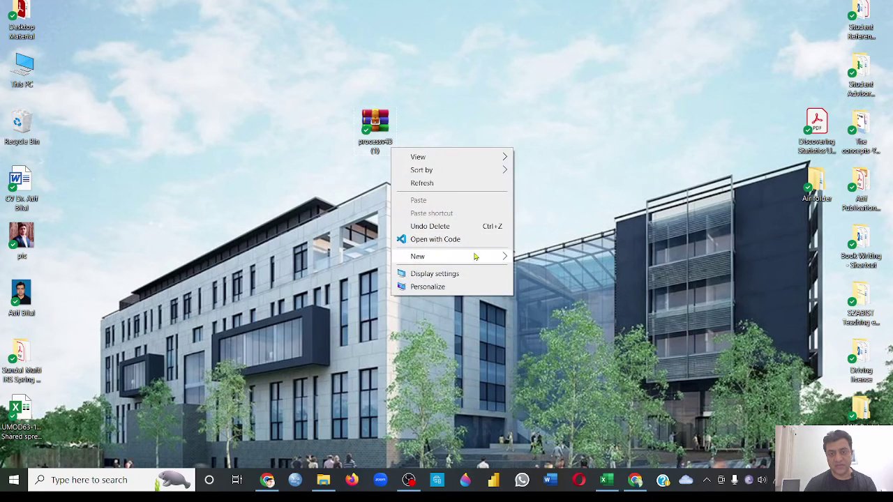
pyautogui.moveTo(477, 257)
pyautogui.click(551, 257)
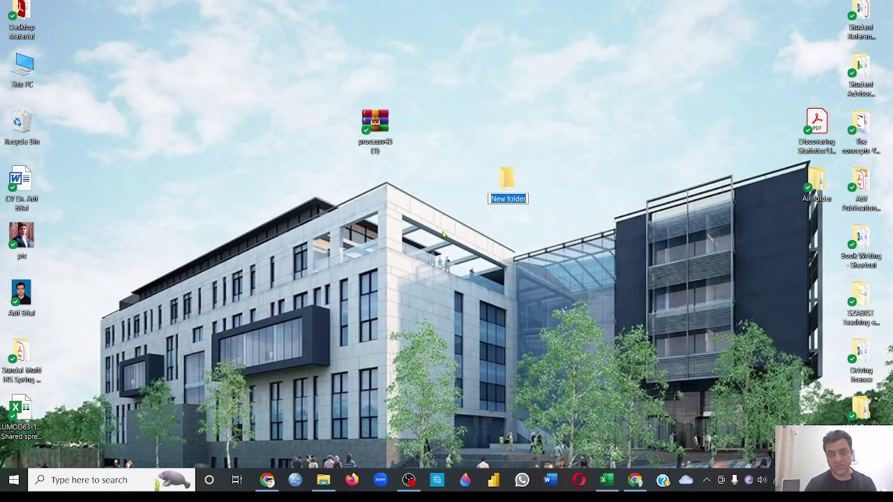
pyautogui.press('Return')
pyautogui.moveTo(379, 126); pyautogui.dragTo(510, 191)
# - In New folder, extract processv43 (1).zip with WinRAR to the proposed processv43 (1) folder
pyautogui.doubleClick(508, 182)
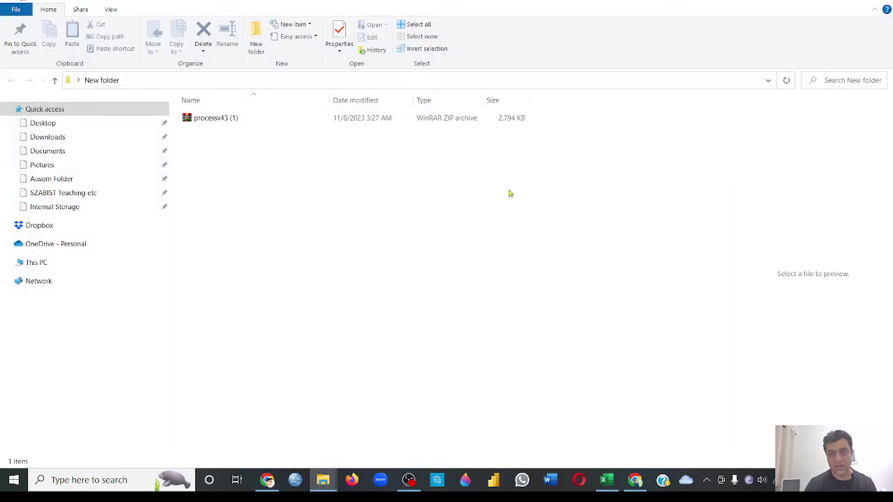
pyautogui.click(227, 121)
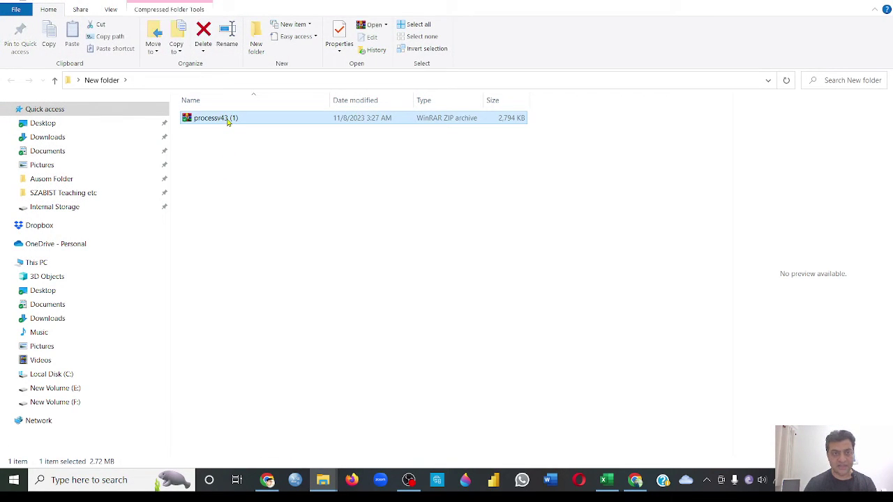
pyautogui.rightClick(228, 122)
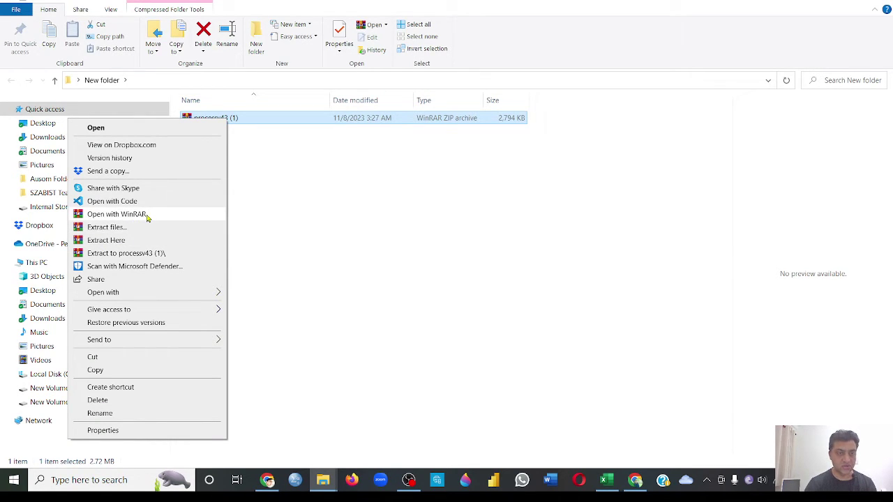
pyautogui.click(106, 228)
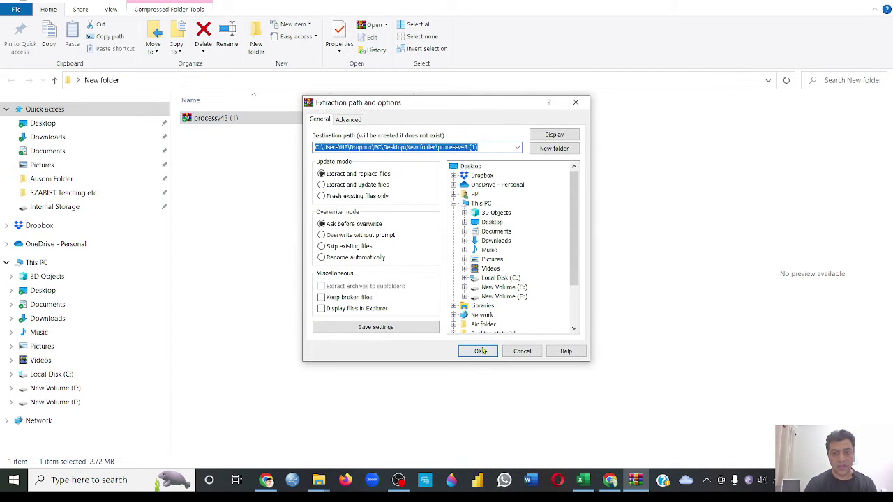
pyautogui.click(481, 351)
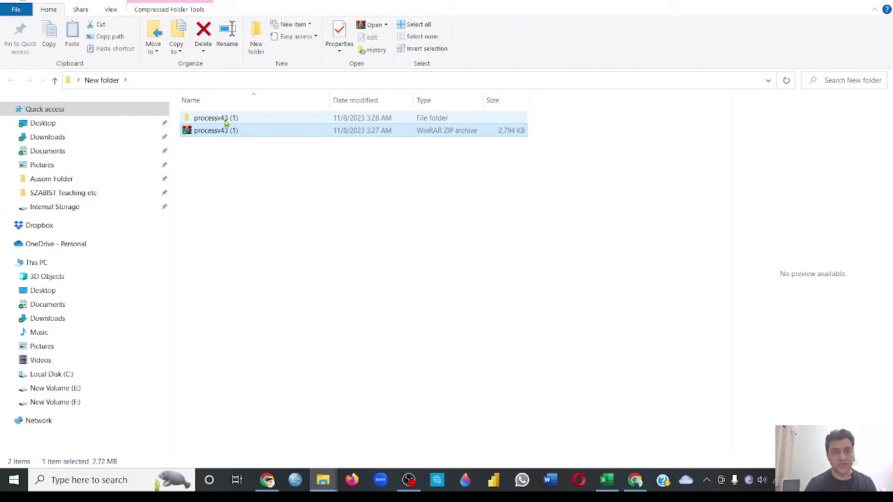
# - Open processv43 (1), then its 'PROCESS v4.3 for SPSS' subfolder
pyautogui.doubleClick(225, 120)
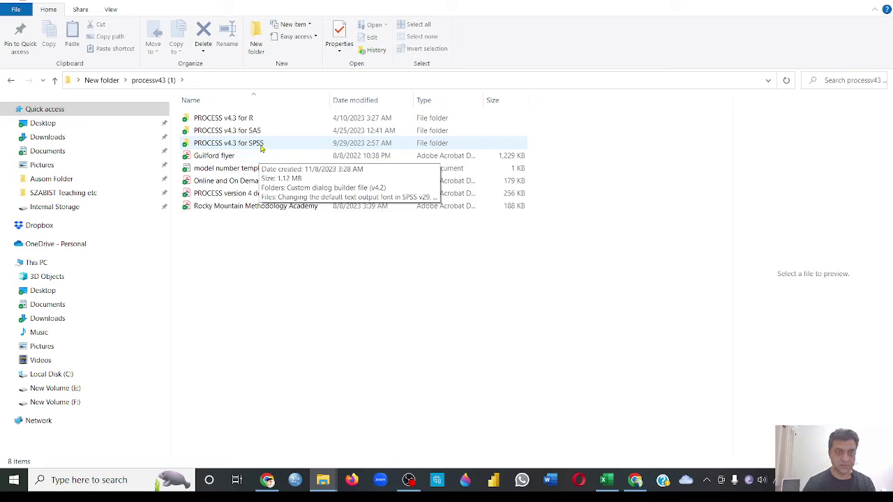
pyautogui.doubleClick(261, 146)
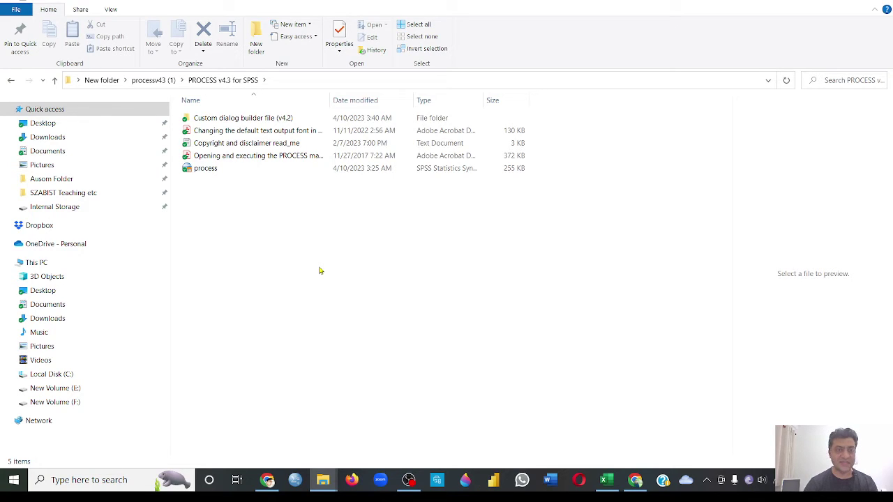
pyautogui.doubleClick(215, 175)
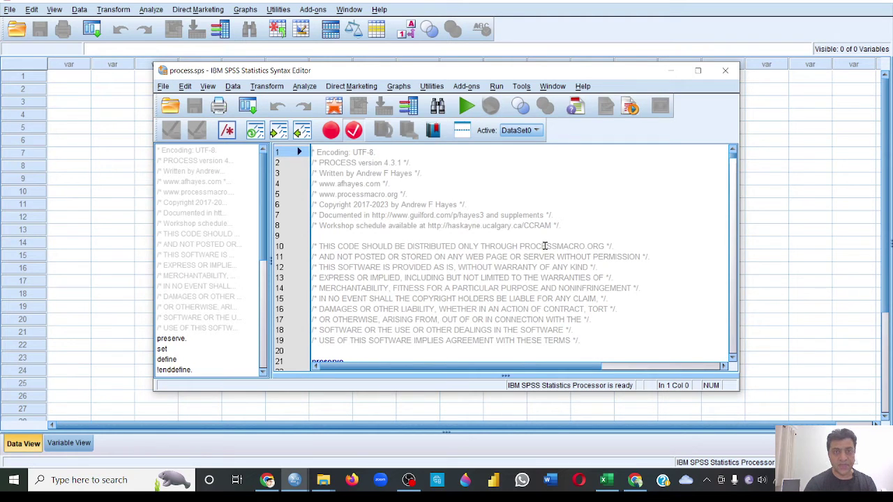
pyautogui.click(725, 71)
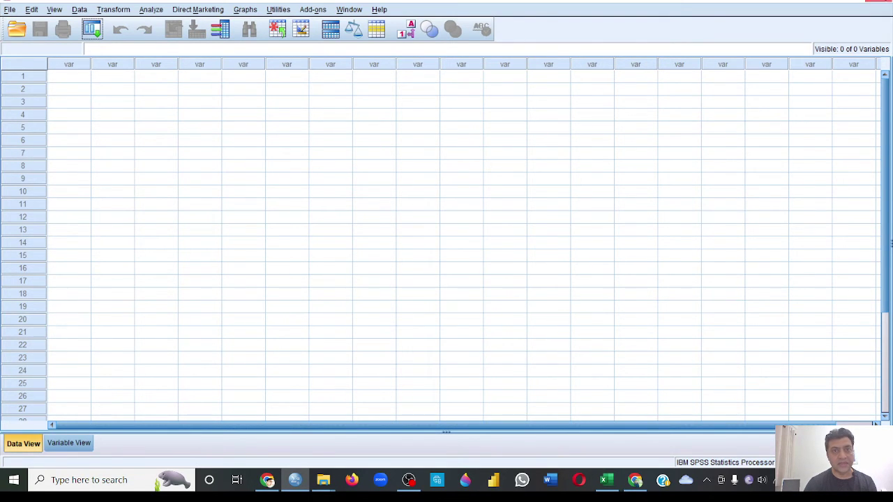
pyautogui.click(881, 3)
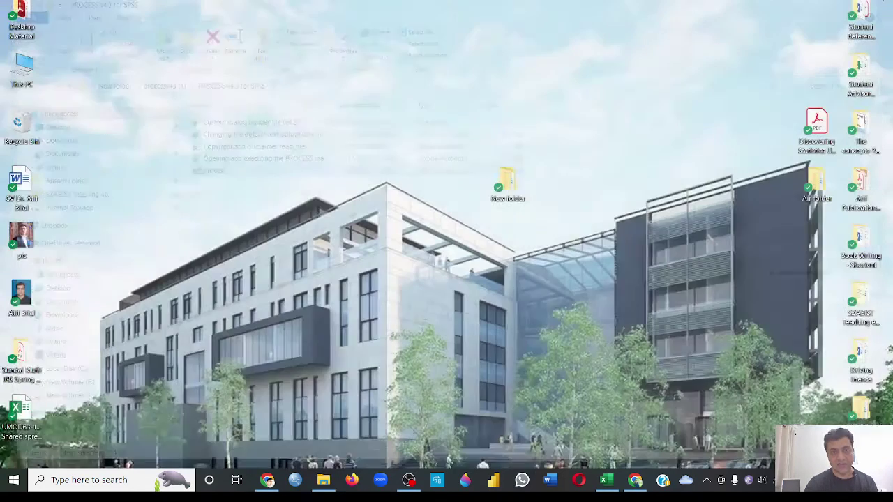
# - Close File Explorer and search Windows for 'spss' to show IBM SPSS Statistics 20
pyautogui.click(882, 3)
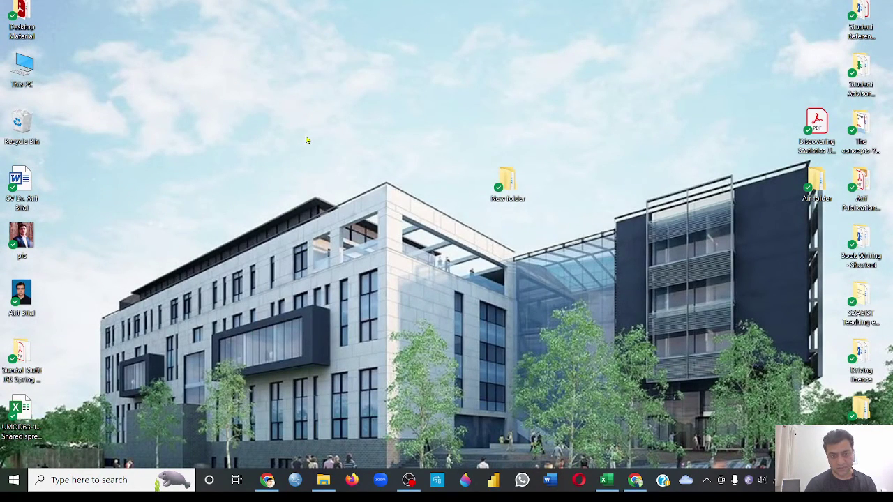
pyautogui.click(103, 479)
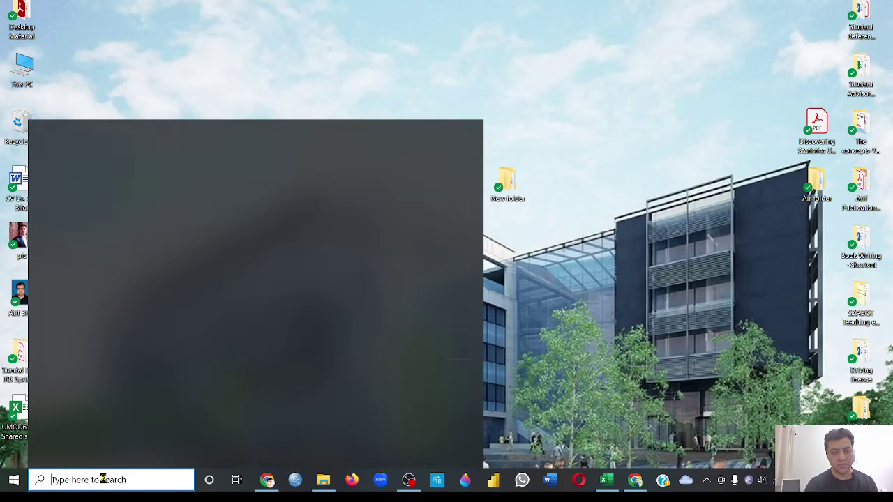
pyautogui.write('spss')
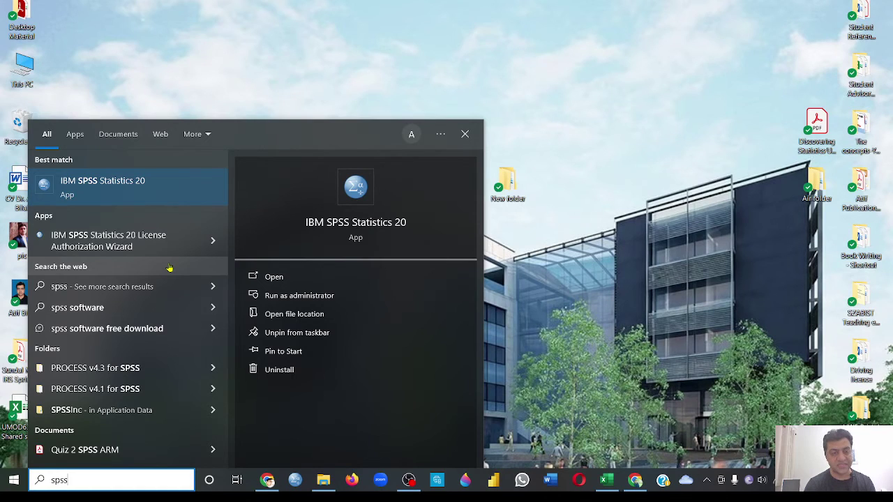
pyautogui.rightClick(175, 192)
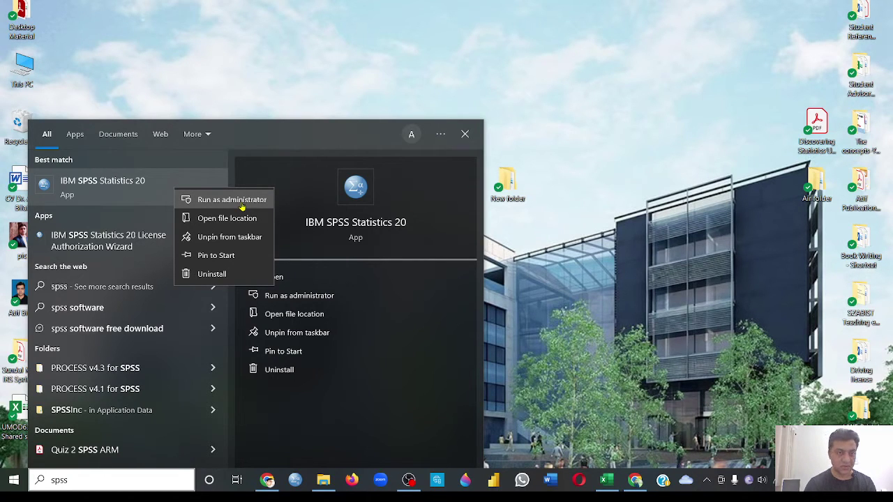
pyautogui.click(409, 46)
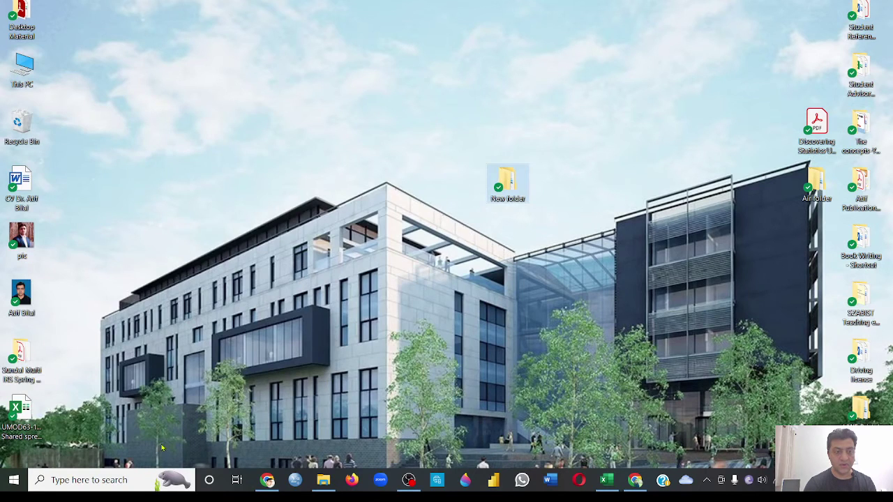
pyautogui.click(120, 480)
pyautogui.write('spss')
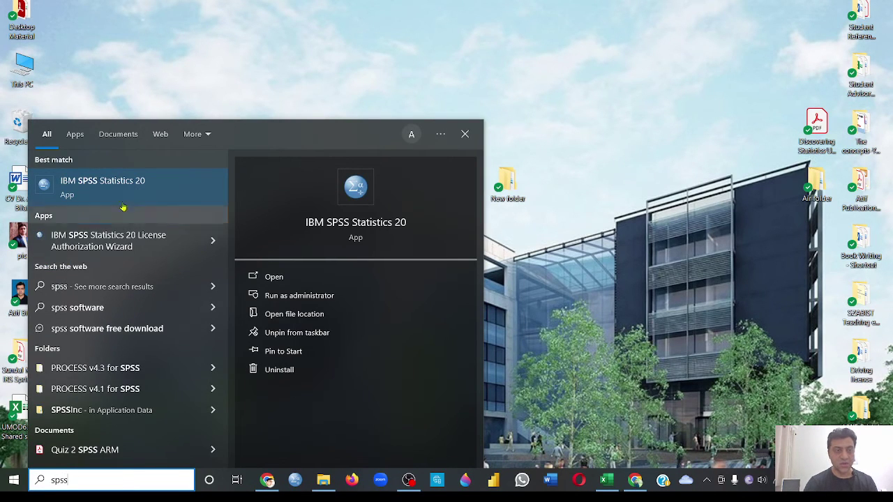
# - Run IBM SPSS Statistics 20 as administrator from the search results
pyautogui.rightClick(143, 190)
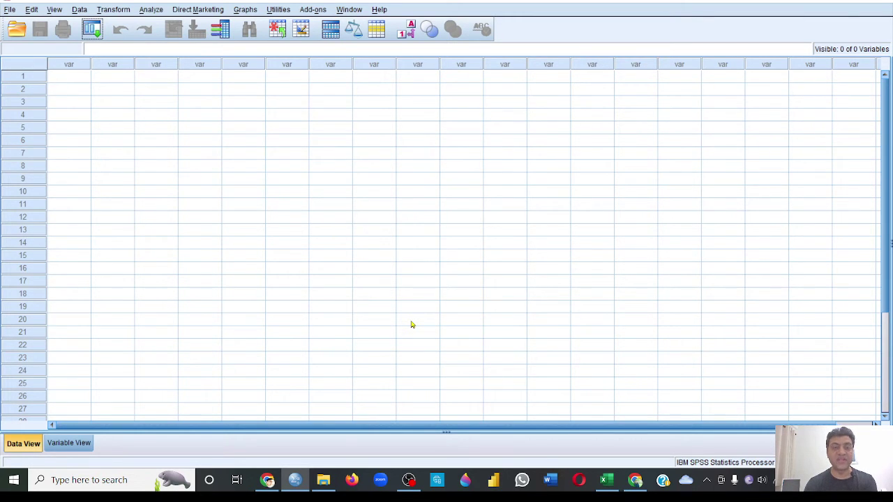
pyautogui.click(151, 12)
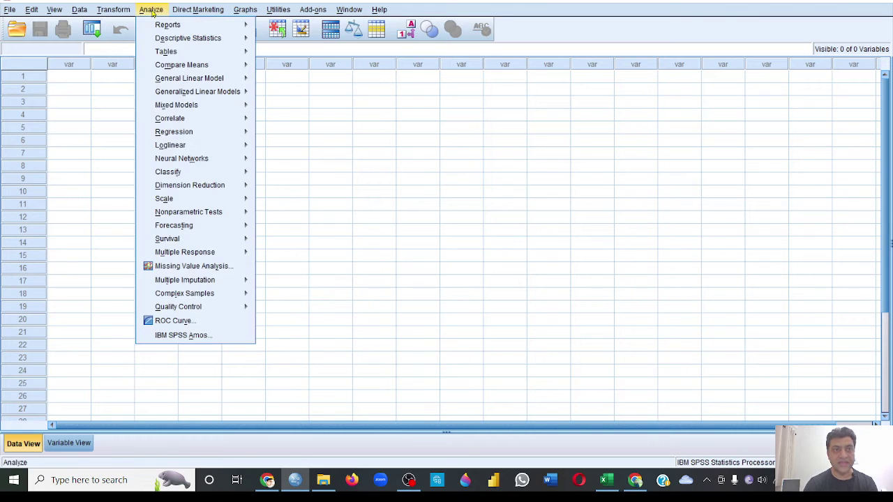
pyautogui.moveTo(242, 137)
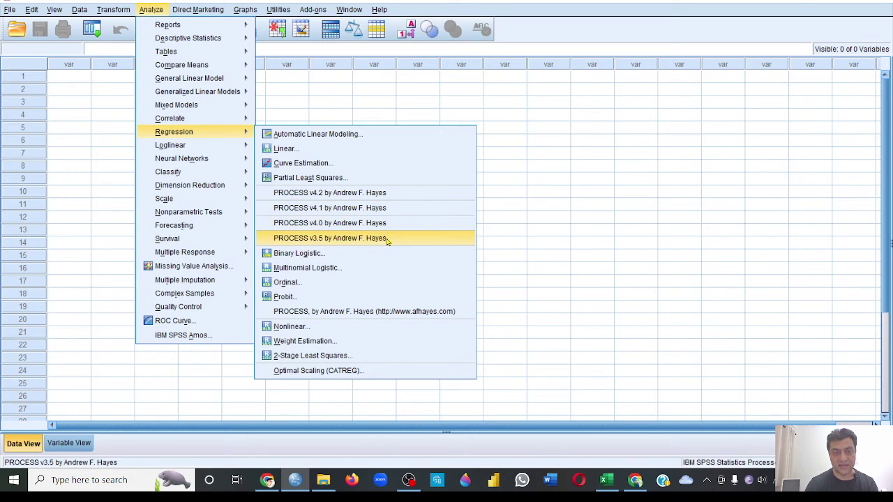
pyautogui.click(92, 29)
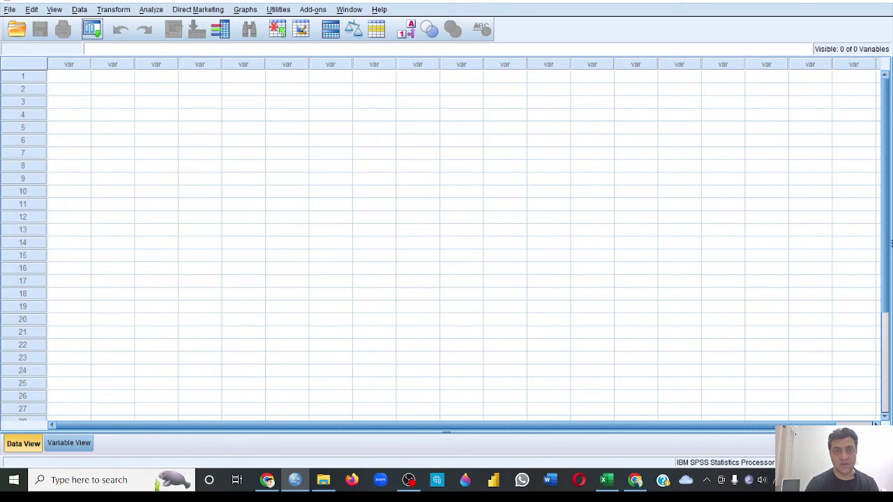
# - Launch Install Custom Dialog from the Utilities > Custom Dialogs menu
pyautogui.click(277, 12)
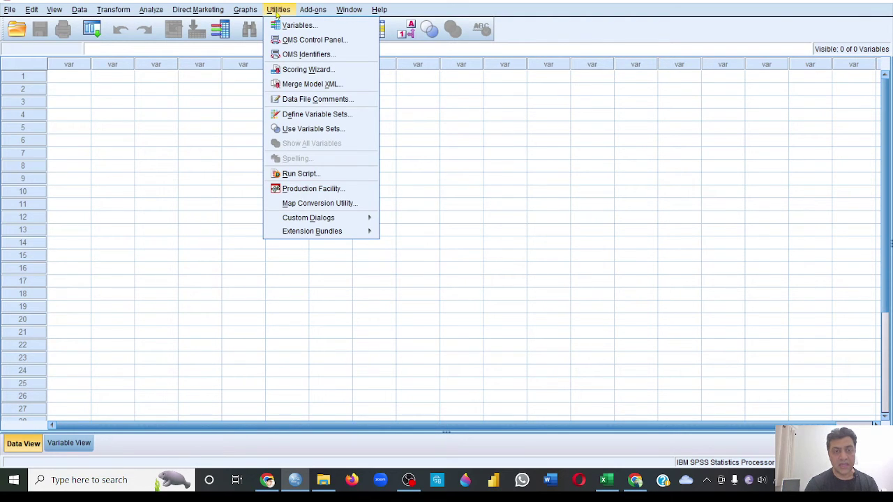
pyautogui.moveTo(347, 219)
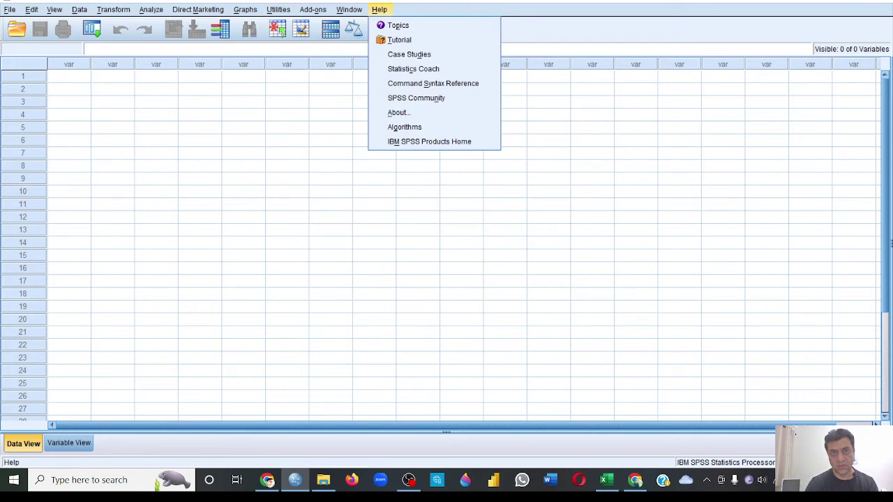
pyautogui.click(380, 9)
pyautogui.click(278, 10)
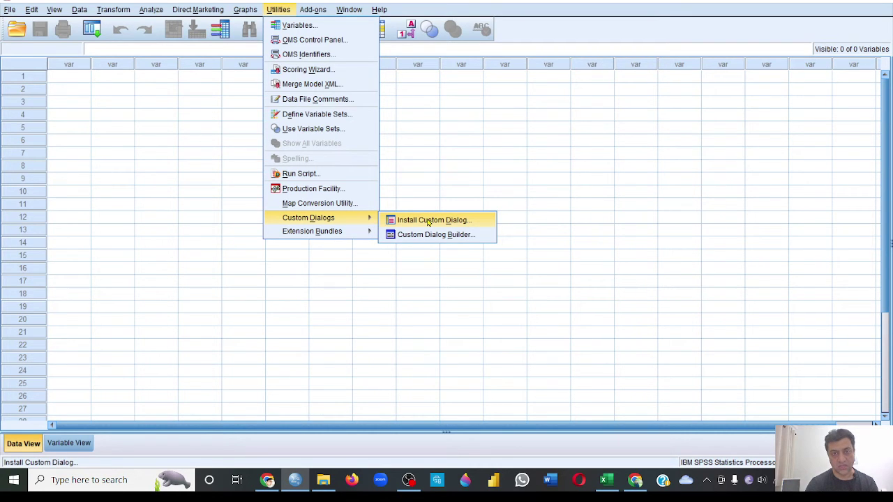
pyautogui.click(429, 220)
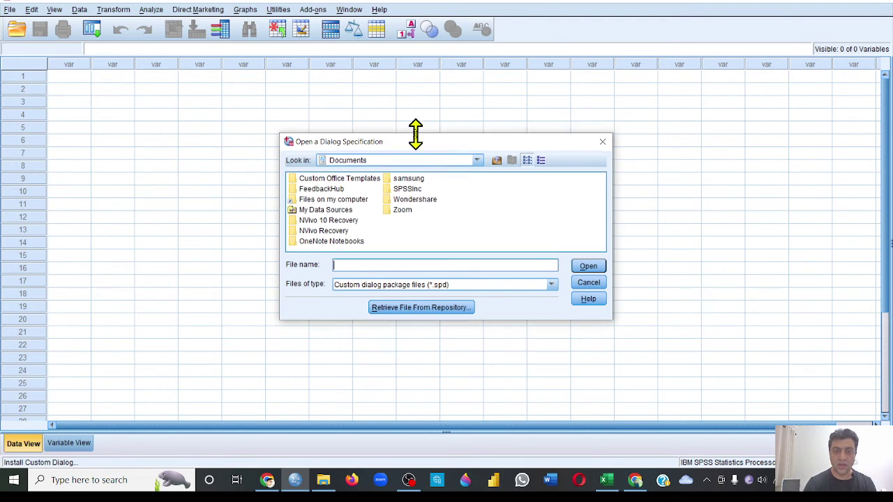
# - Enlarge the file browser and set the Look in location to Desktop
pyautogui.moveTo(414, 133); pyautogui.dragTo(410, 56)
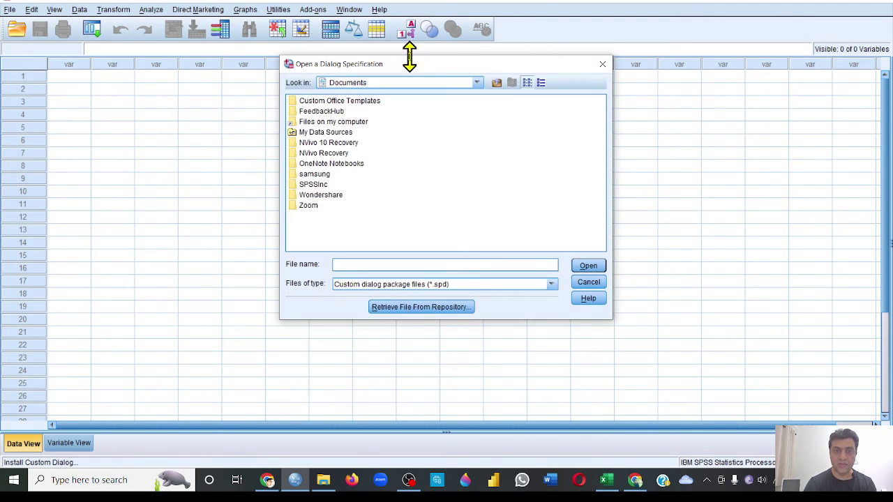
pyautogui.click(478, 83)
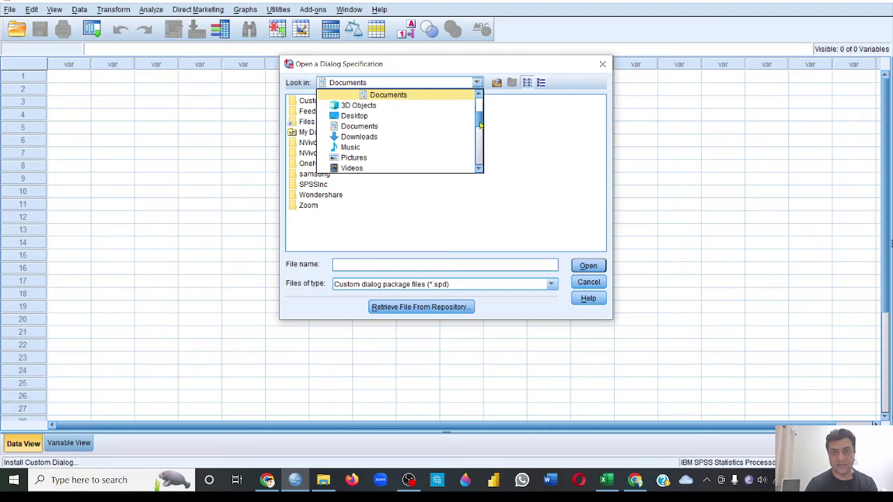
pyautogui.scroll(1, 480, 123)
pyautogui.scroll(2, 480, 122)
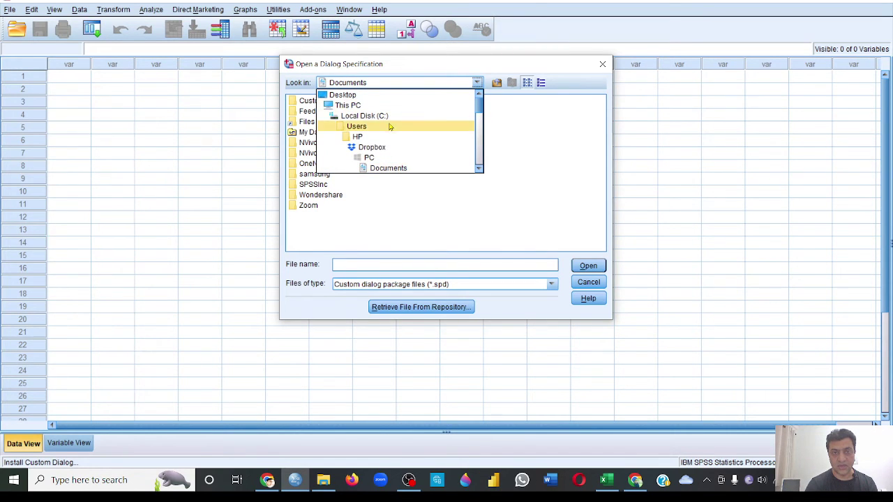
pyautogui.click(358, 95)
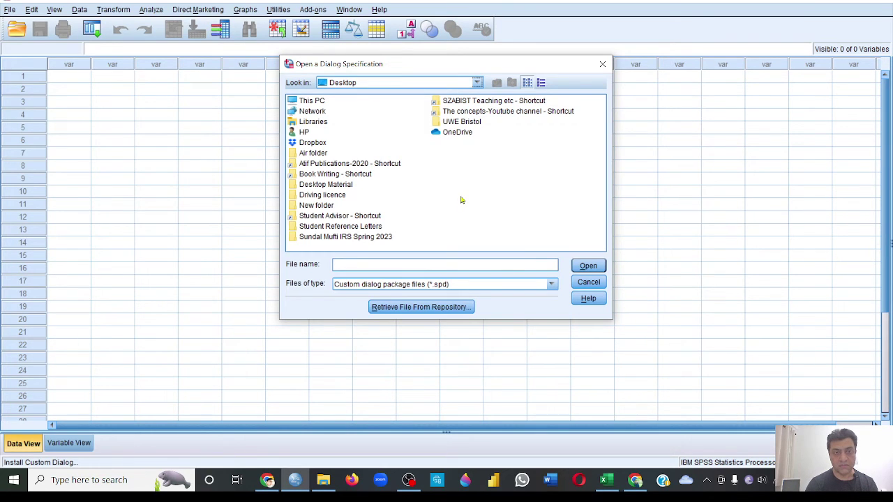
# - Go through New folder > processv43 (1) to Custom dialog builder file (v4.2) and choose process.spd
pyautogui.doubleClick(324, 205)
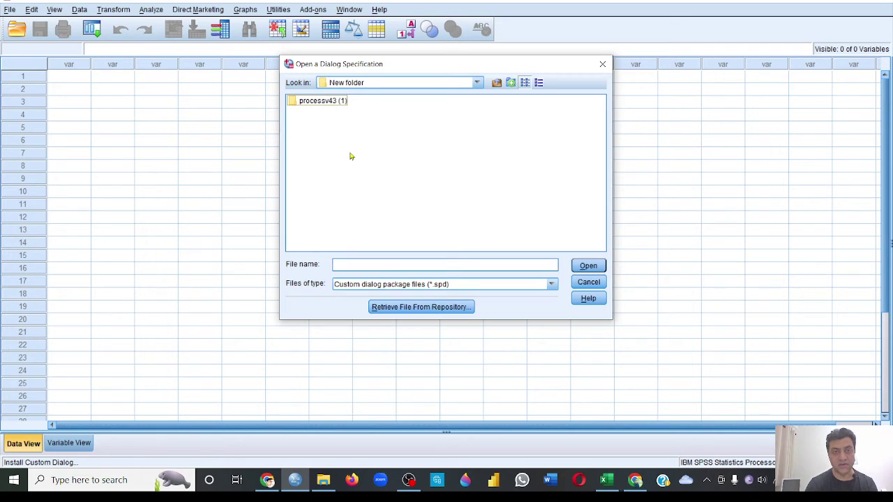
pyautogui.doubleClick(331, 102)
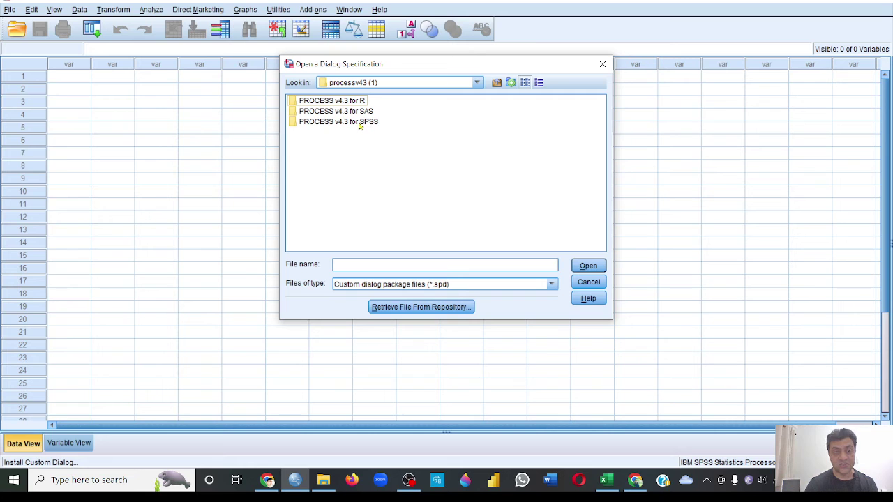
pyautogui.doubleClick(360, 123)
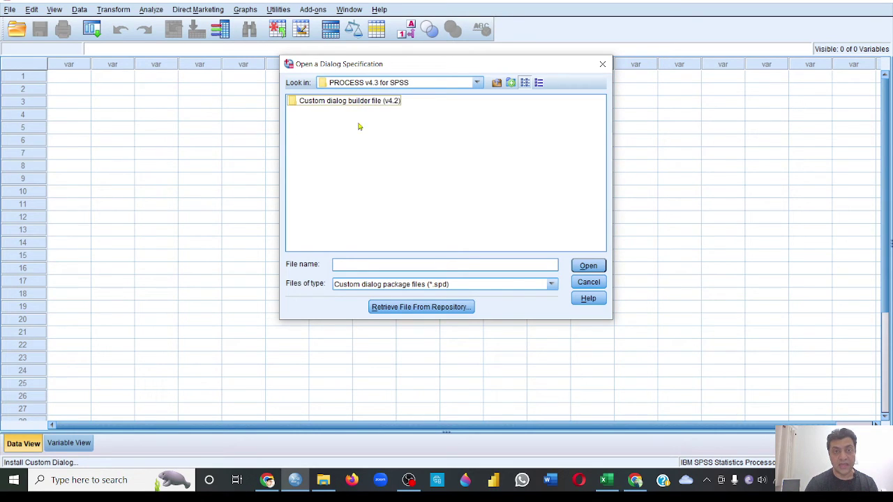
pyautogui.doubleClick(363, 103)
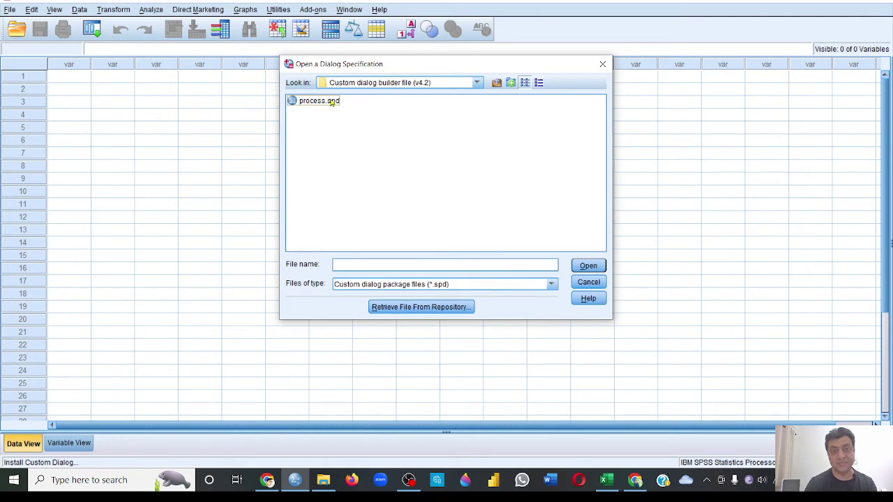
pyautogui.doubleClick(331, 103)
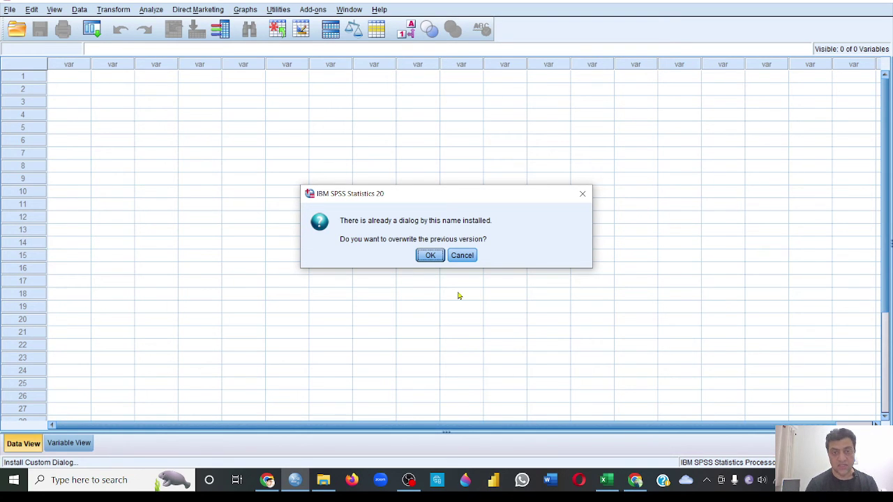
# - Confirm overwriting the existing PROCESS dialog and acknowledge the PROCESS_v4.2_beta installed message
pyautogui.click(433, 257)
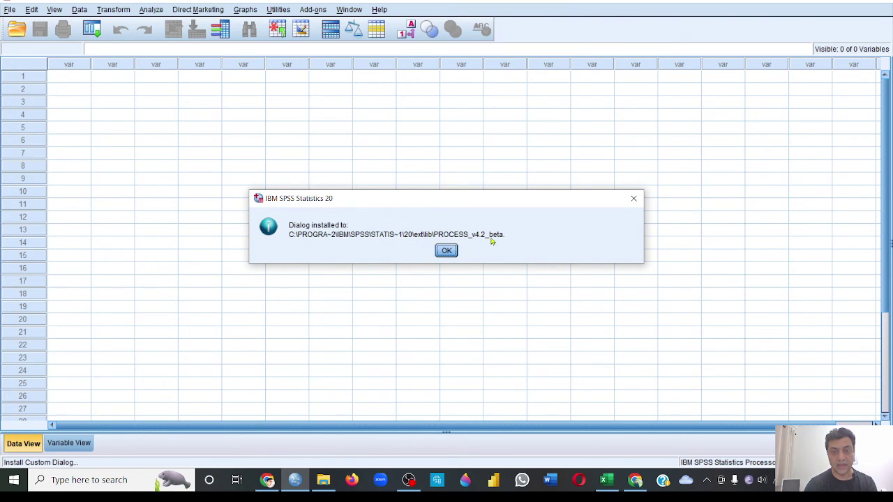
pyautogui.click(446, 251)
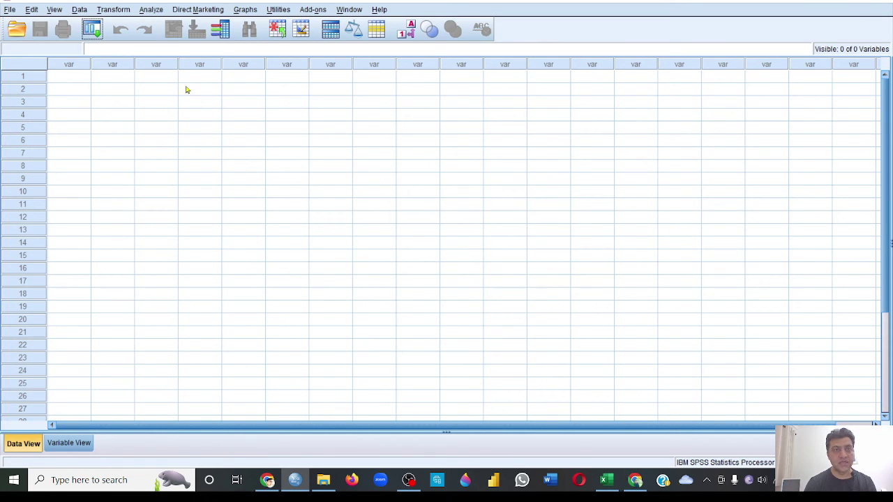
pyautogui.click(153, 14)
pyautogui.moveTo(209, 132)
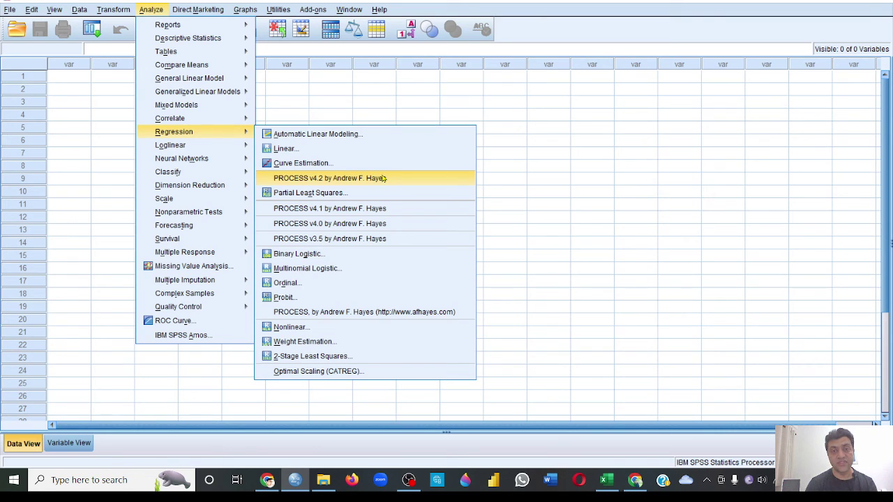
pyautogui.click(211, 244)
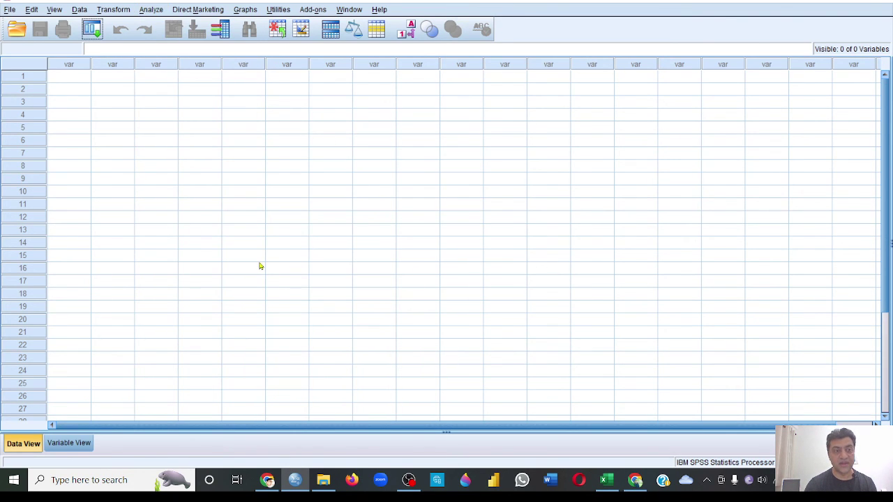